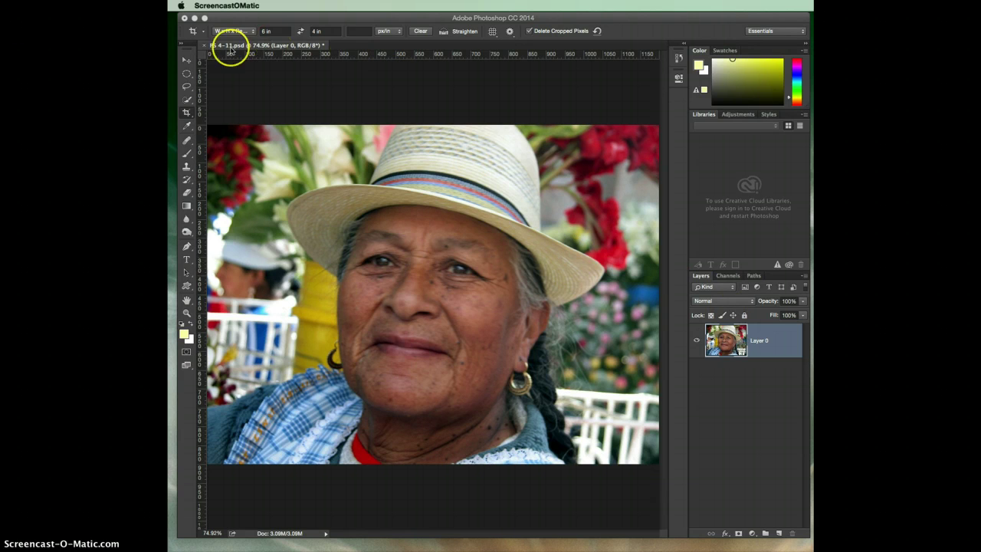
# Open the Image Size settings for the portrait and set the width to 6 inches with the proportions linked
pyautogui.click(289, 70)
pyautogui.moveTo(356, 18); pyautogui.dragTo(357, 36)
pyautogui.click(296, 7)
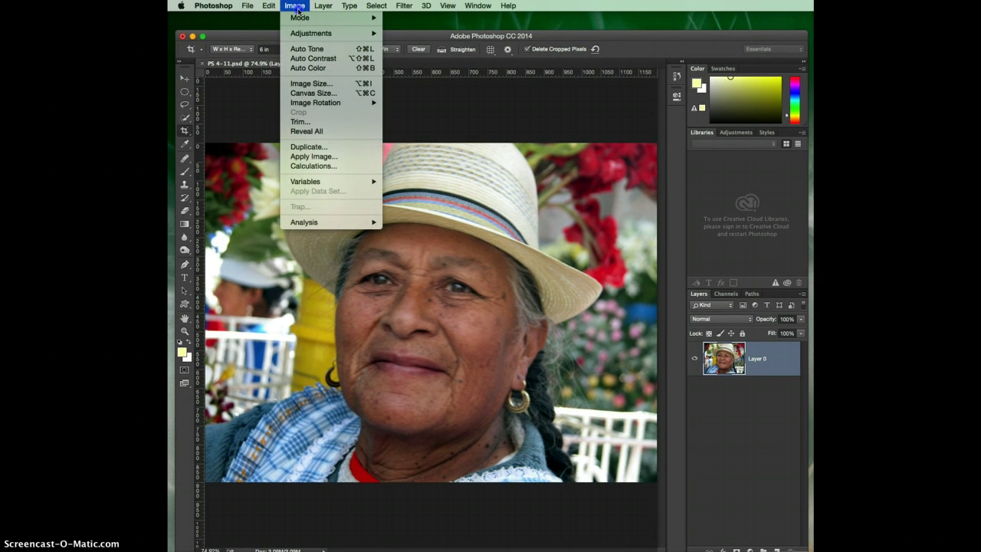
pyautogui.click(302, 82)
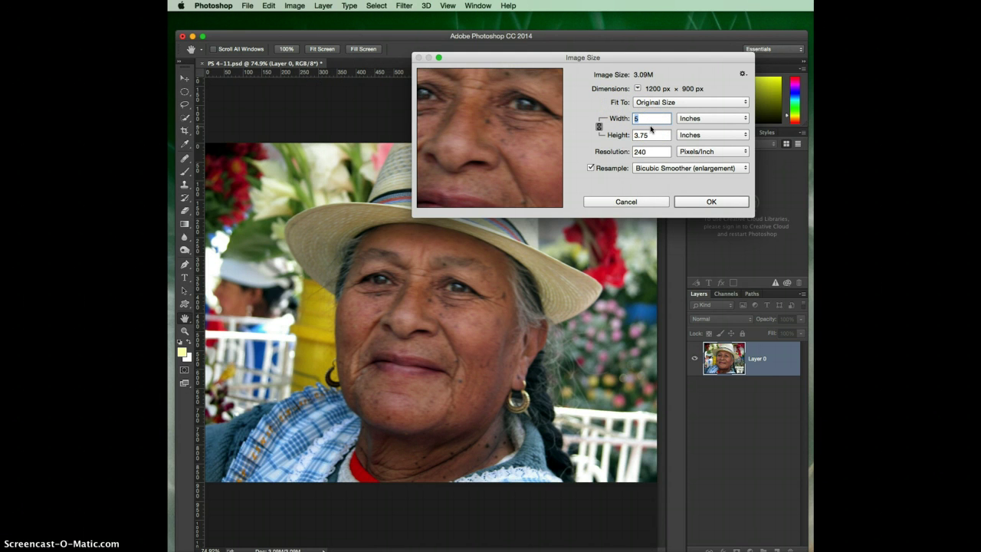
pyautogui.moveTo(677, 57); pyautogui.dragTo(626, 37)
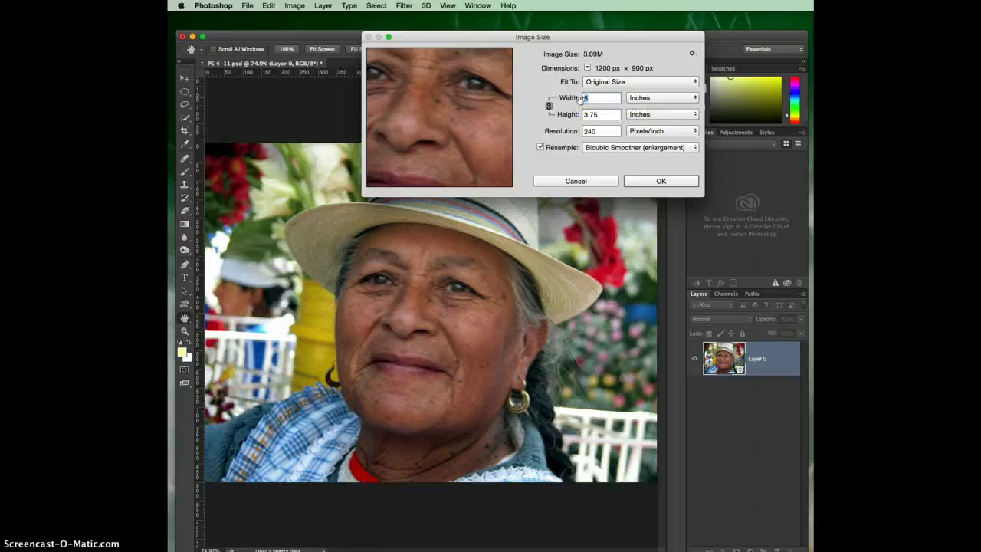
pyautogui.doubleClick(587, 97)
pyautogui.moveTo(615, 39); pyautogui.dragTo(648, 21)
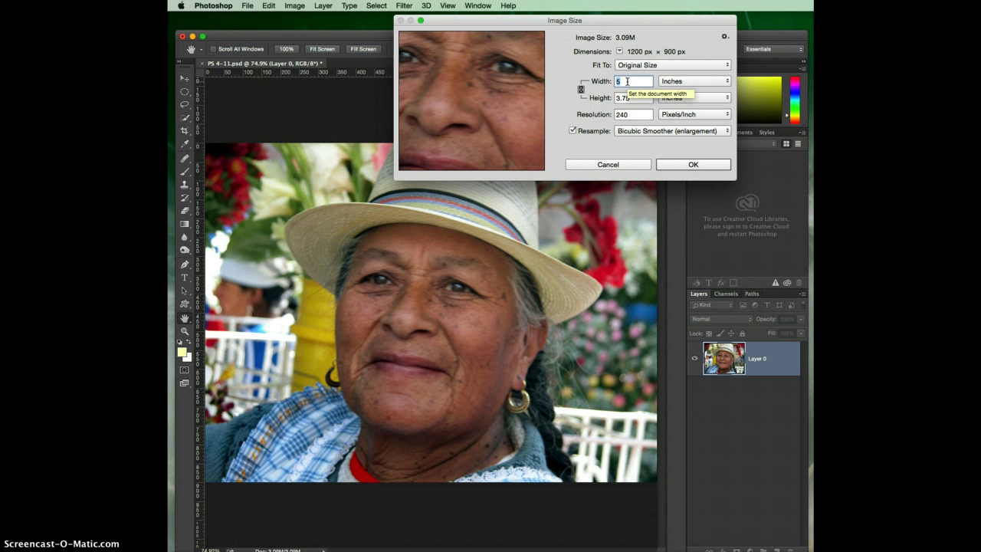
pyautogui.write('6')
pyautogui.click(624, 84)
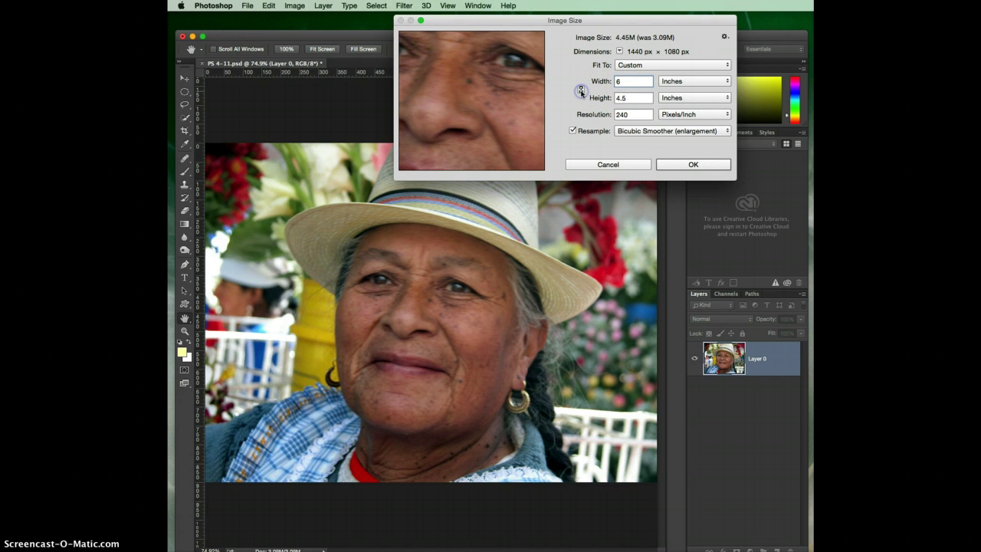
# Toggle the link between width and height and re-enter 6 inches as the width with the proportions constrained
pyautogui.click(581, 92)
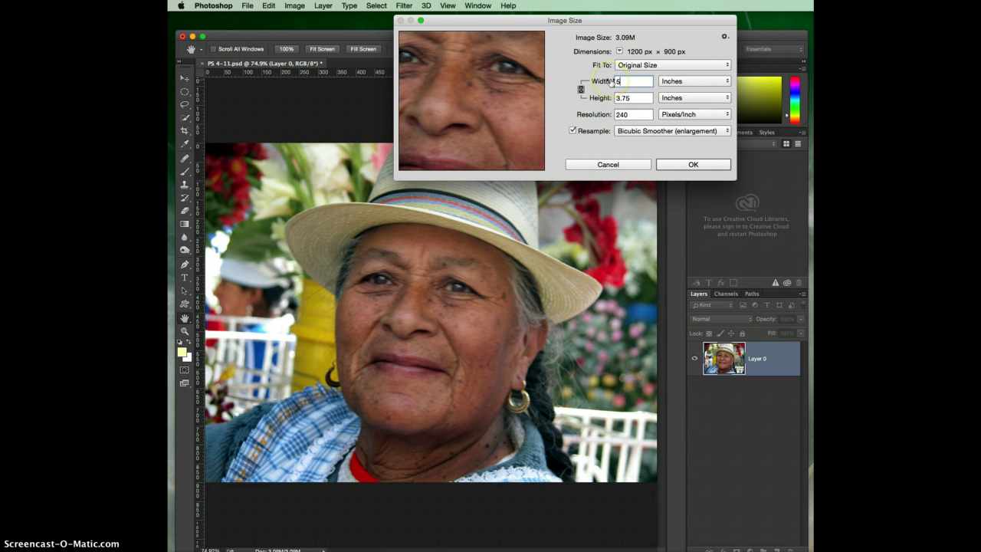
pyautogui.click(610, 80)
pyautogui.moveTo(622, 81); pyautogui.dragTo(610, 82)
pyautogui.write('6')
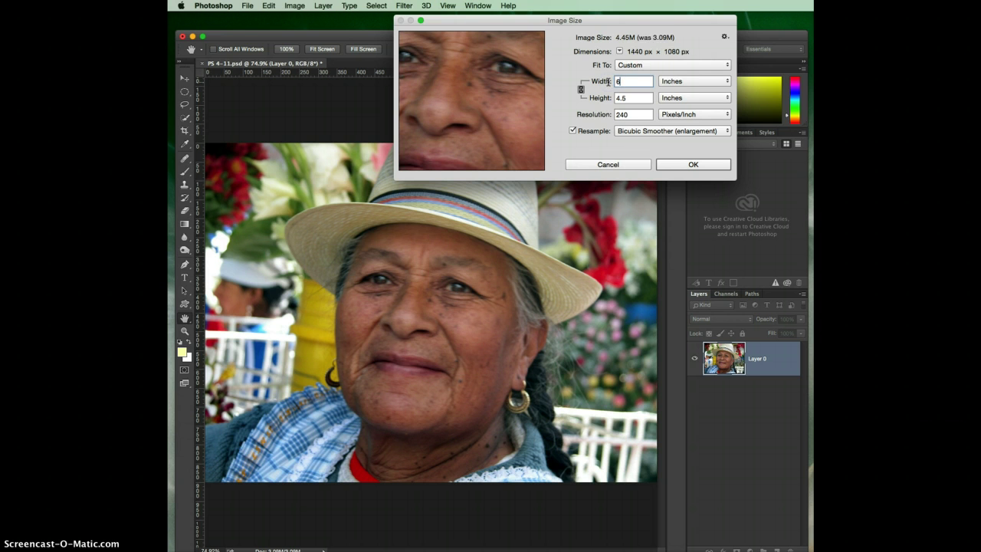
pyautogui.click(628, 84)
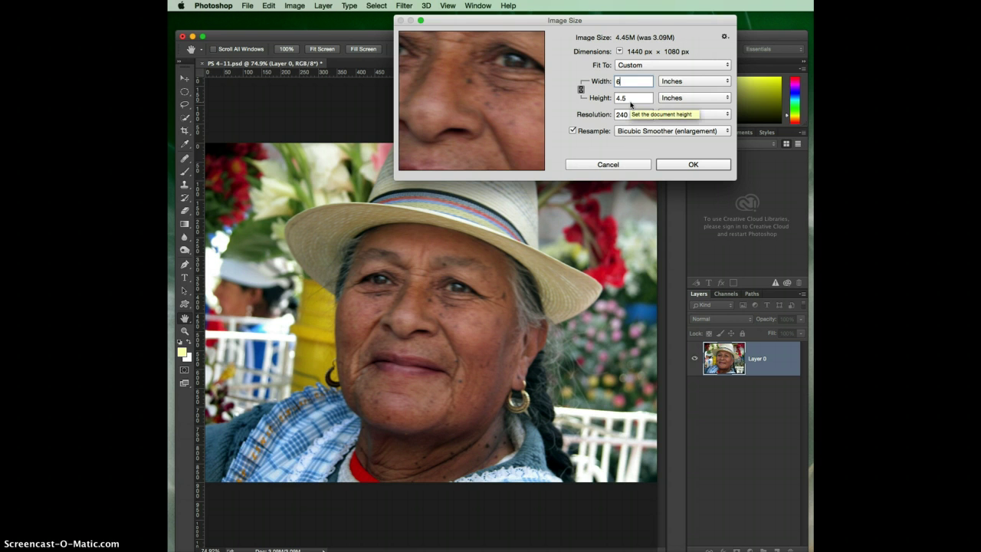
# Unlink width and height and set the image height to 4 inches
pyautogui.click(580, 89)
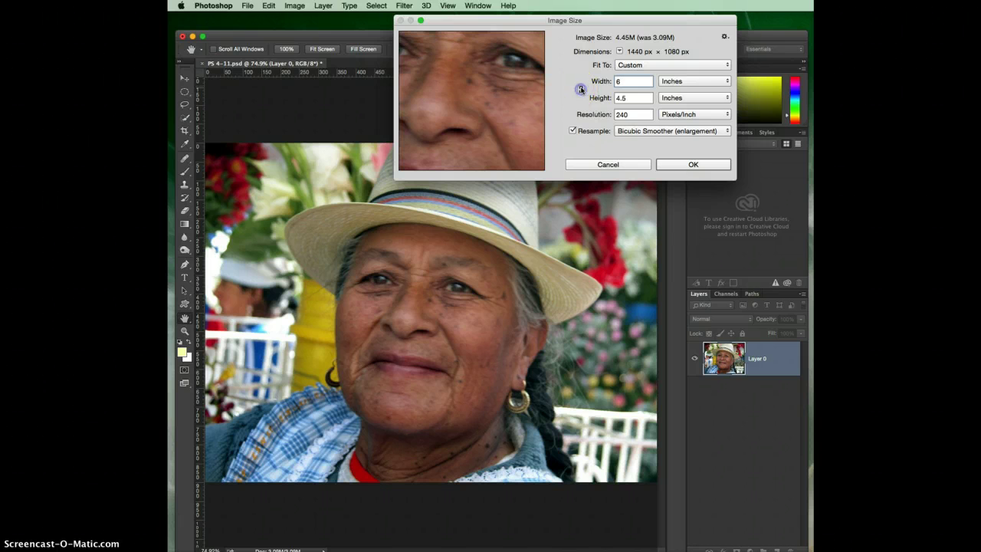
pyautogui.doubleClick(622, 98)
pyautogui.write('4.')
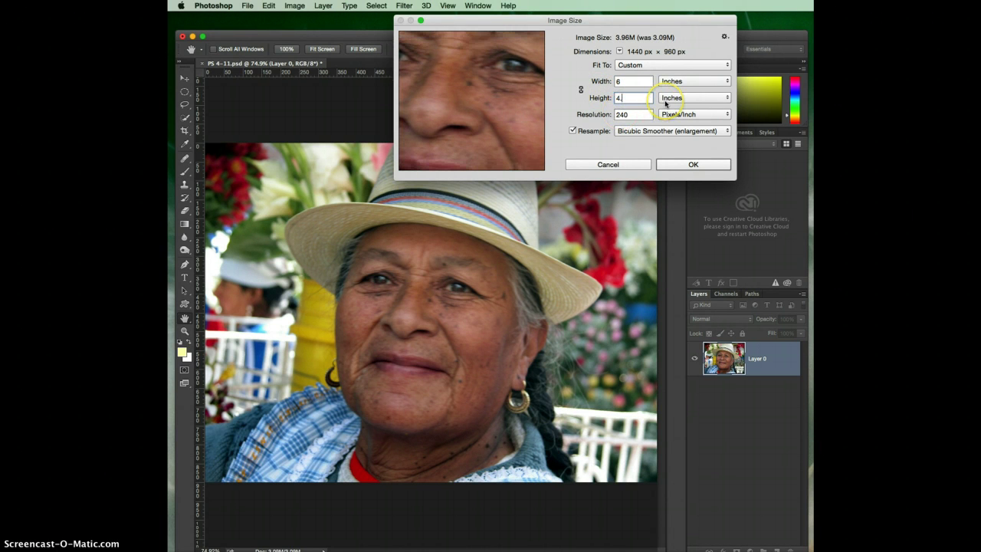
# Set the resolution to 72 pixels/inch and apply the resize
pyautogui.click(607, 115)
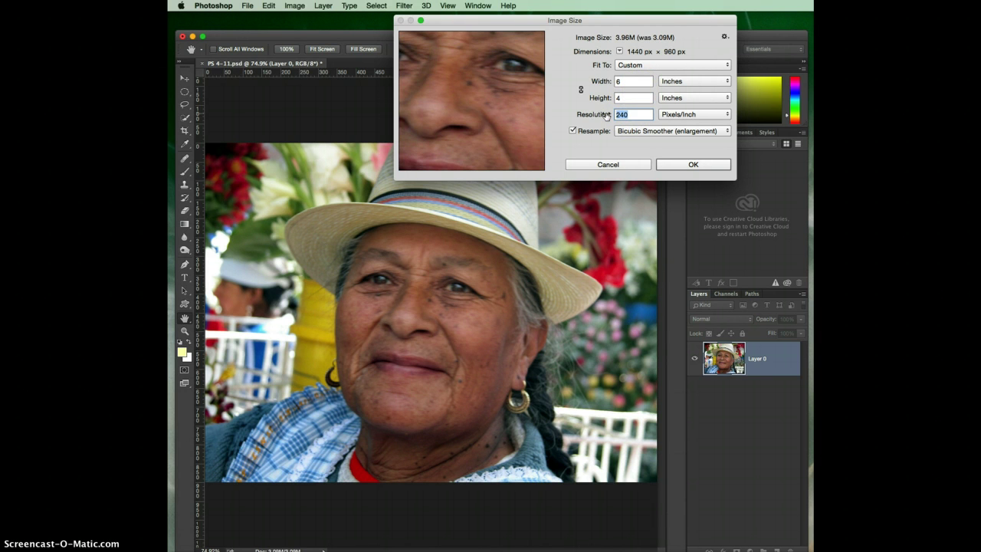
pyautogui.write('72')
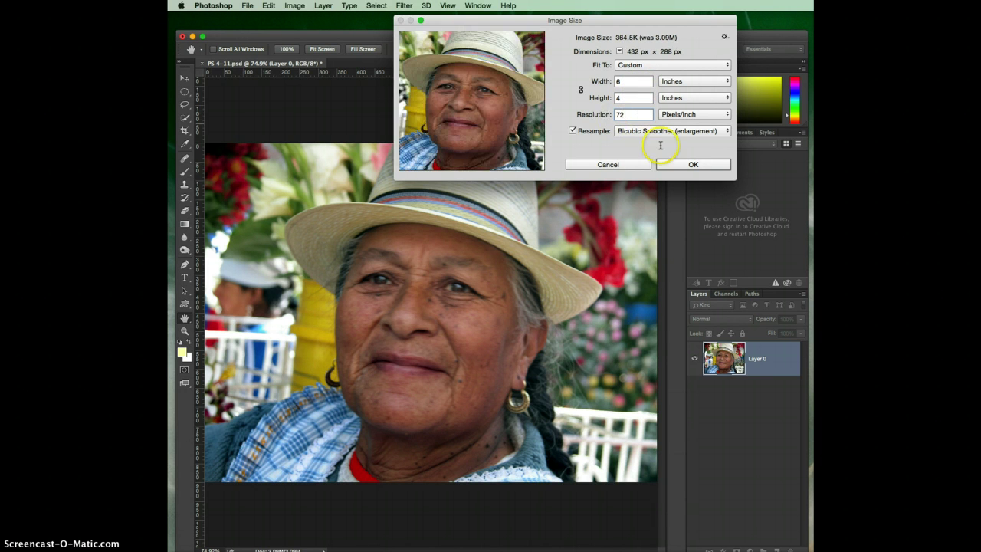
pyautogui.click(684, 165)
pyautogui.press('c')
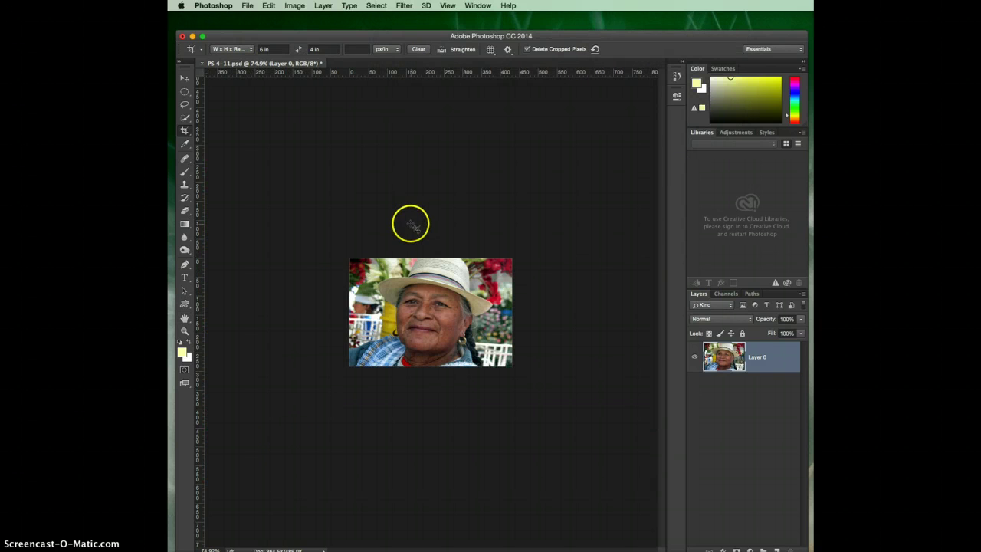
# Examine the face in the resized portrait up close and undo the resize
pyautogui.scroll(2, 439, 261)
pyautogui.scroll(2, 442, 261)
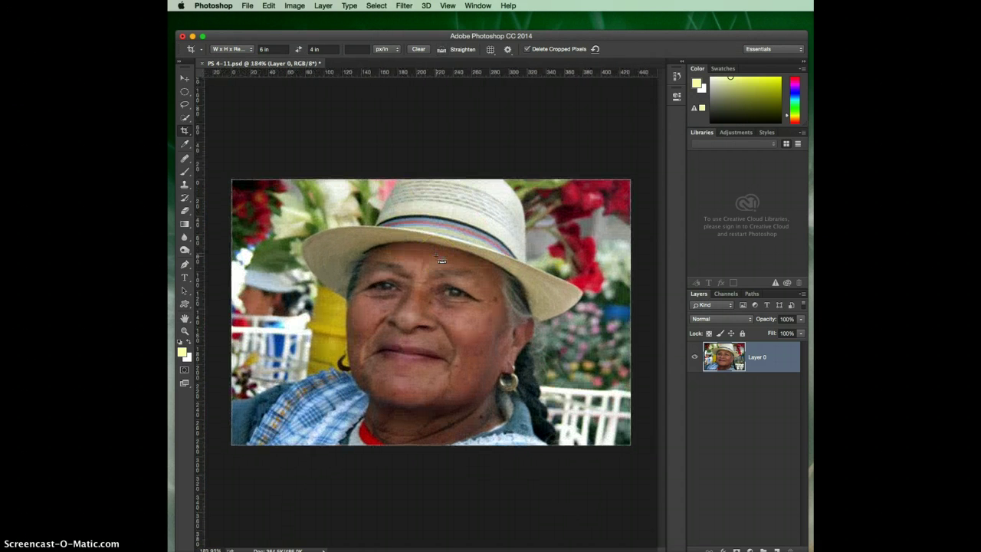
pyautogui.moveTo(445, 245); pyautogui.dragTo(451, 249)
pyautogui.click(484, 274)
pyautogui.click(456, 205)
pyautogui.press('super+z')
pyautogui.press('super+minus')
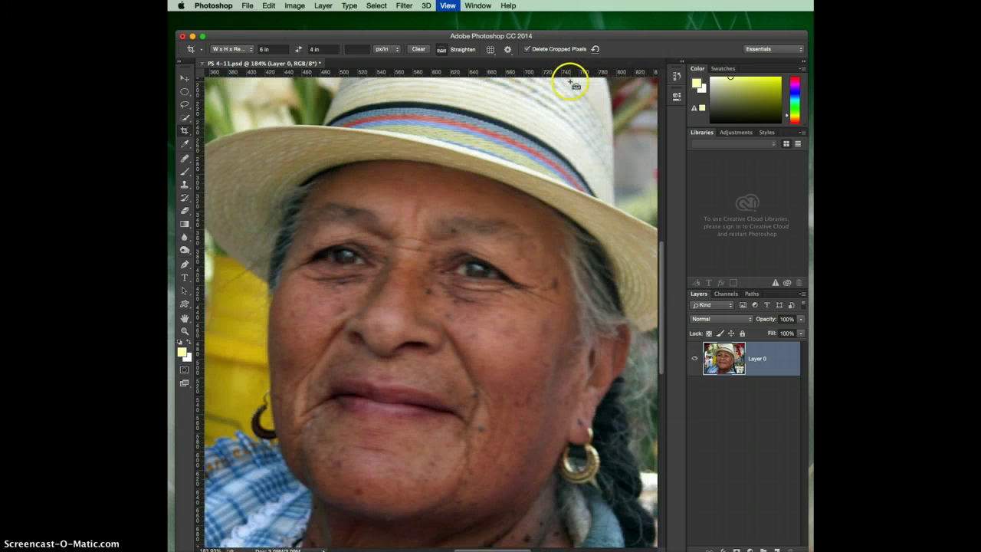
pyautogui.press('super+0')
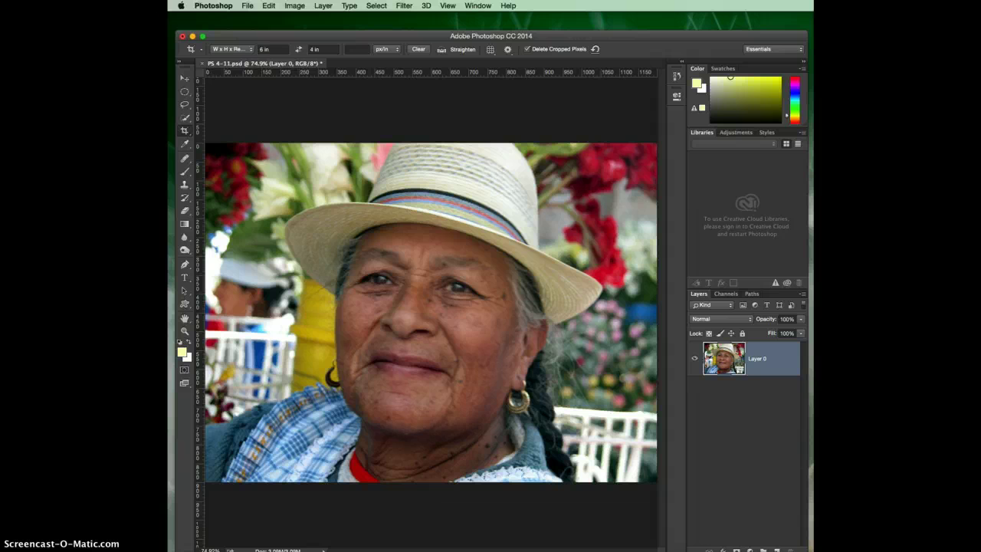
# Review the portrait's current dimensions in the Image Size settings and close them without changes
pyautogui.click(297, 6)
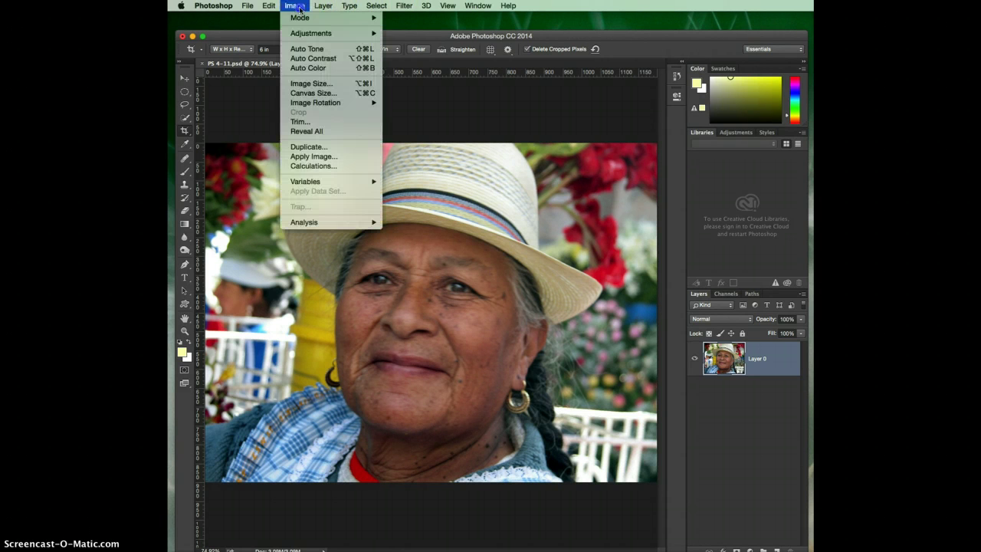
pyautogui.click(322, 83)
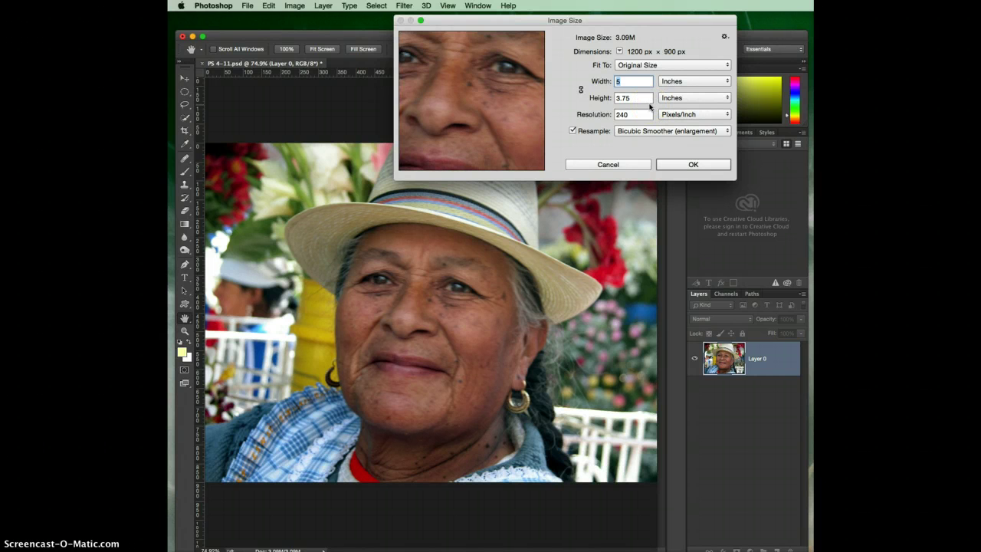
pyautogui.click(628, 164)
pyautogui.press('c')
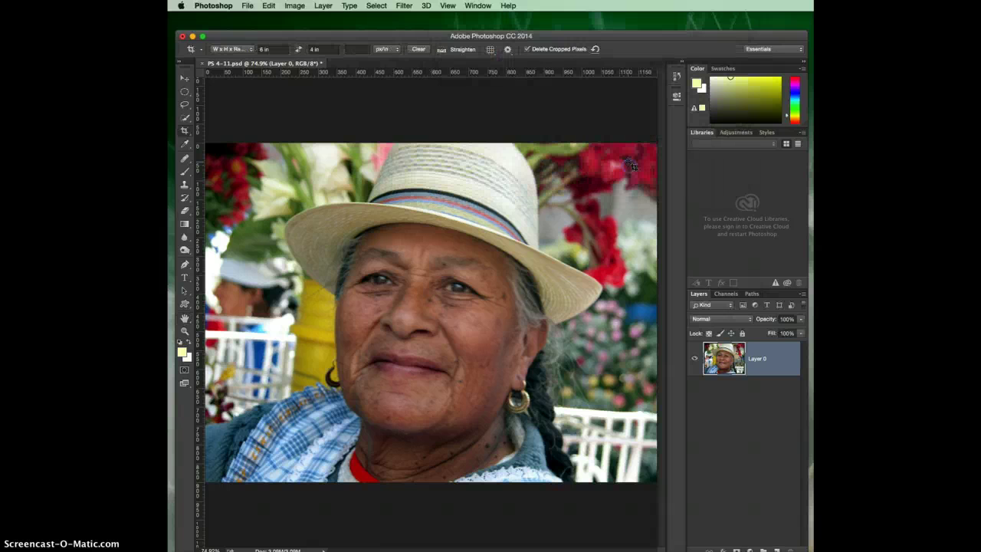
# Start a crop of the portrait with the 6 x 4 in size and set its resolution to 72 px/in
pyautogui.click(422, 144)
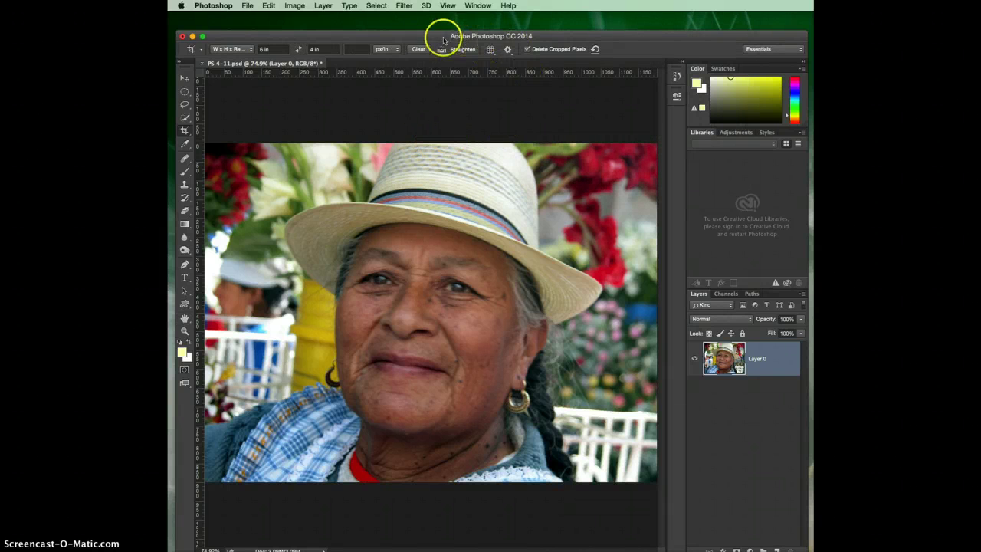
pyautogui.moveTo(438, 36)
pyautogui.mouseDown()
pyautogui.moveTo(495, 41)
pyautogui.moveTo(452, 33)
pyautogui.mouseUp()
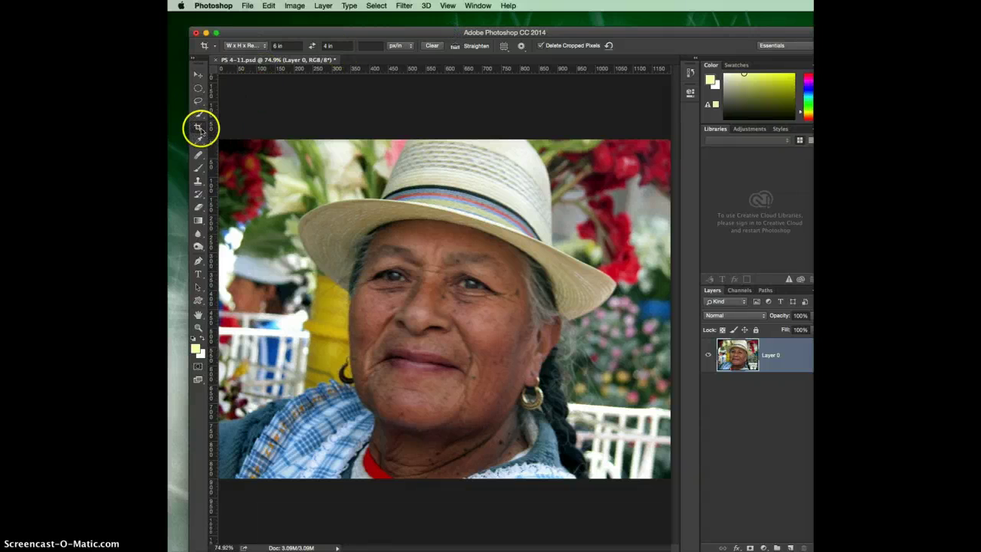
pyautogui.click(199, 128)
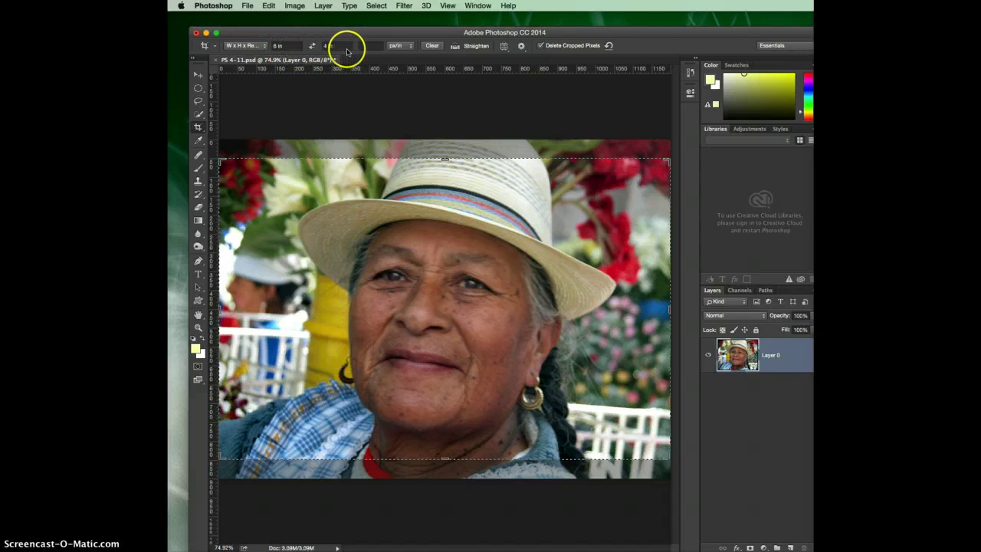
pyautogui.click(374, 46)
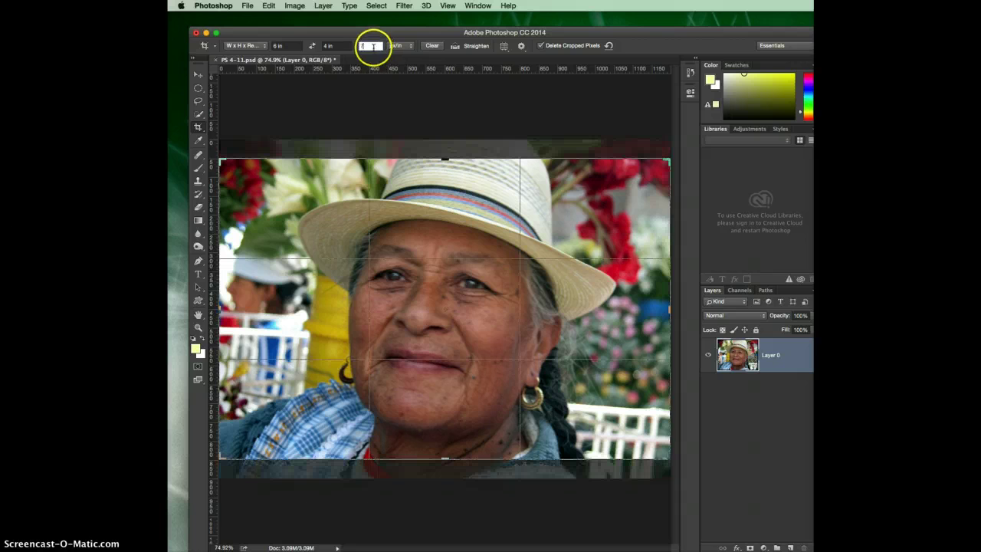
pyautogui.write('72')
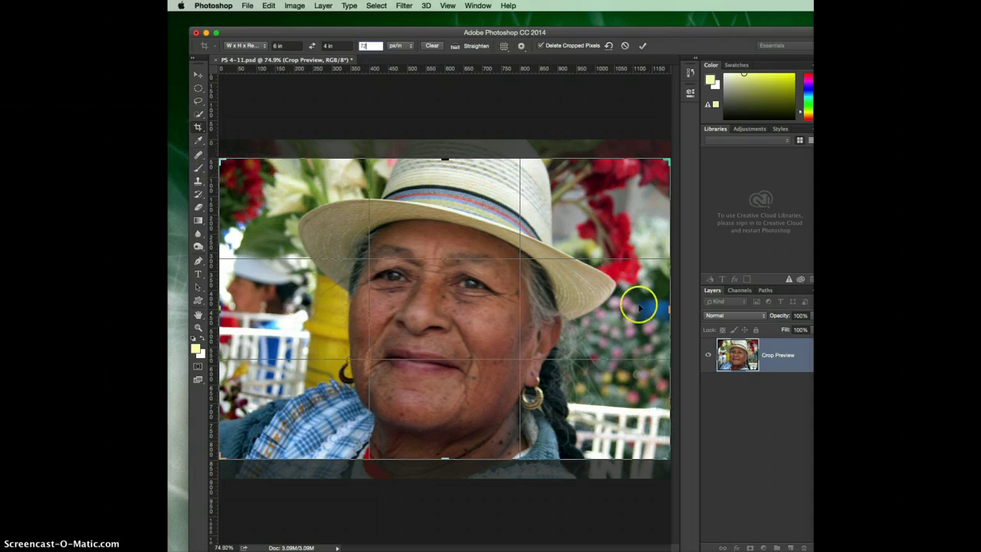
# Shift the portrait upward within the crop frame so that only its upper edge is cut off, and apply the crop
pyautogui.moveTo(579, 209); pyautogui.dragTo(577, 229)
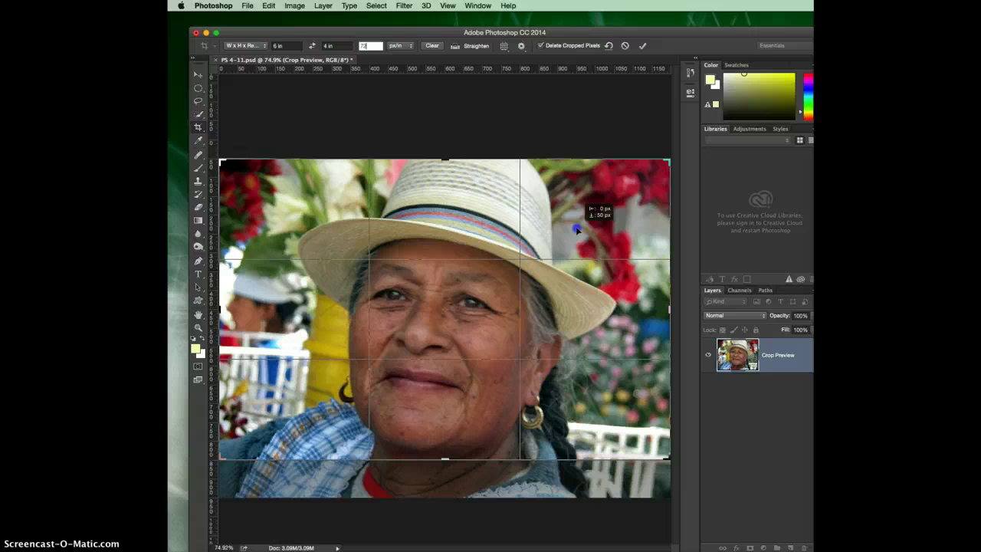
pyautogui.moveTo(577, 229); pyautogui.dragTo(576, 187)
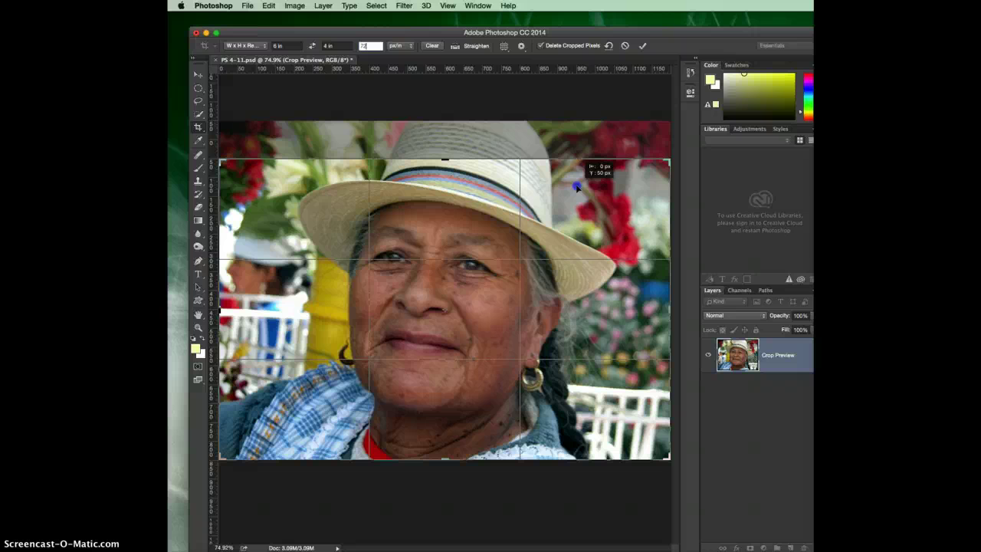
pyautogui.moveTo(575, 184); pyautogui.dragTo(576, 184)
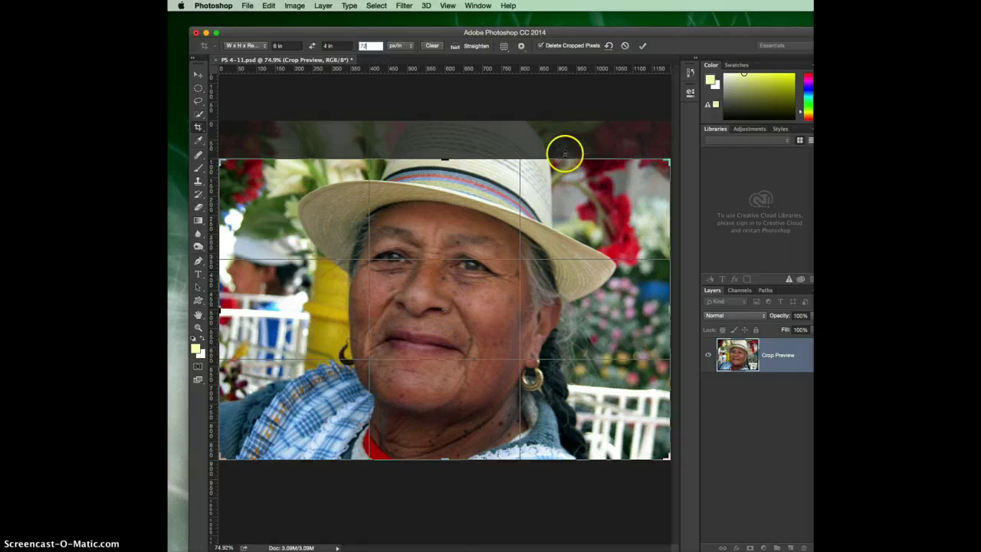
pyautogui.click(643, 48)
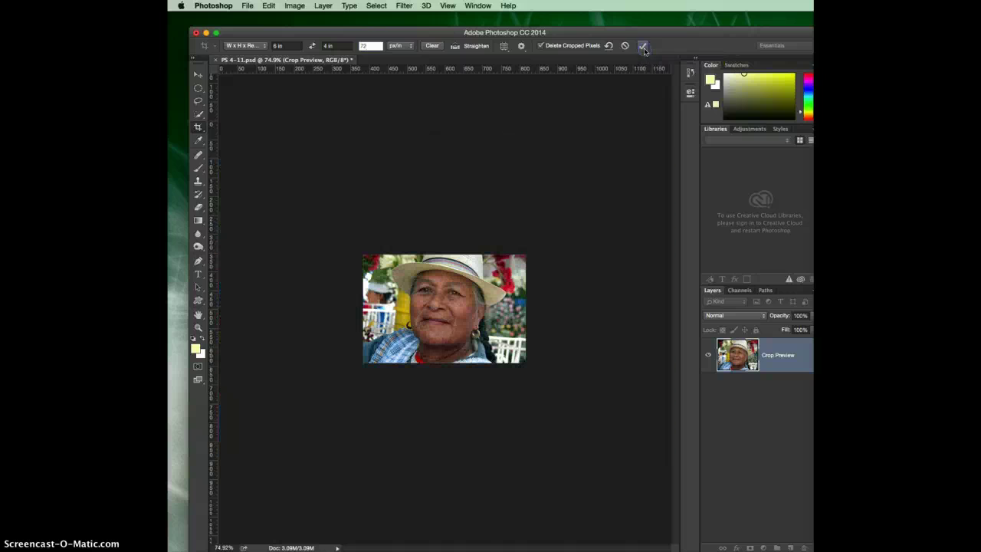